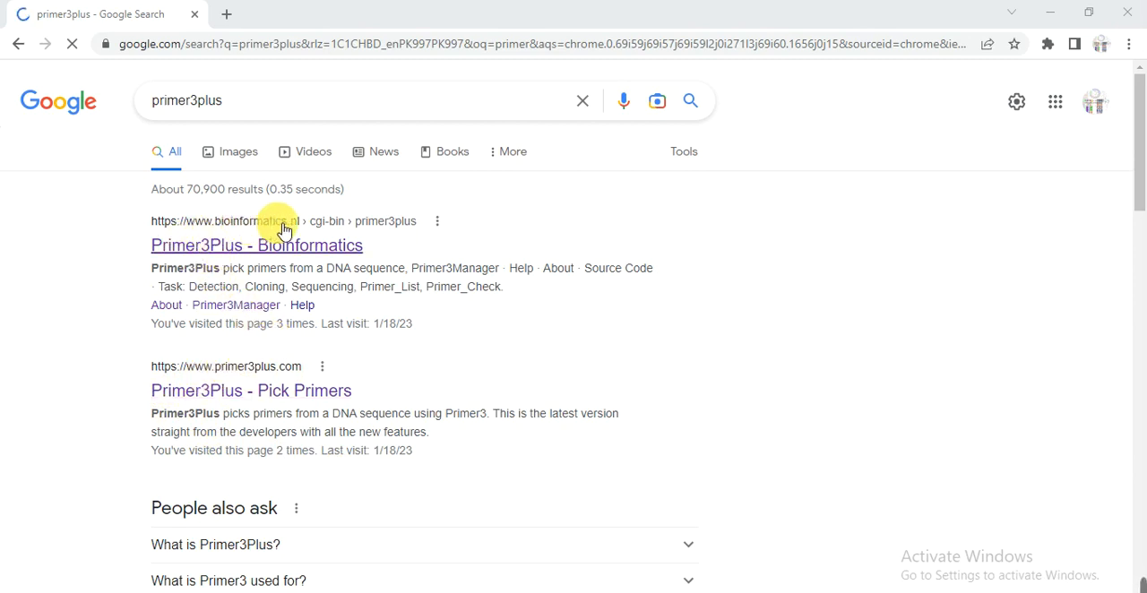
# - Open the primer3plus.com search result, Primer3Plus - Pick Primers, in a new browser tab and switch to it
pyautogui.rightClick(222, 393)
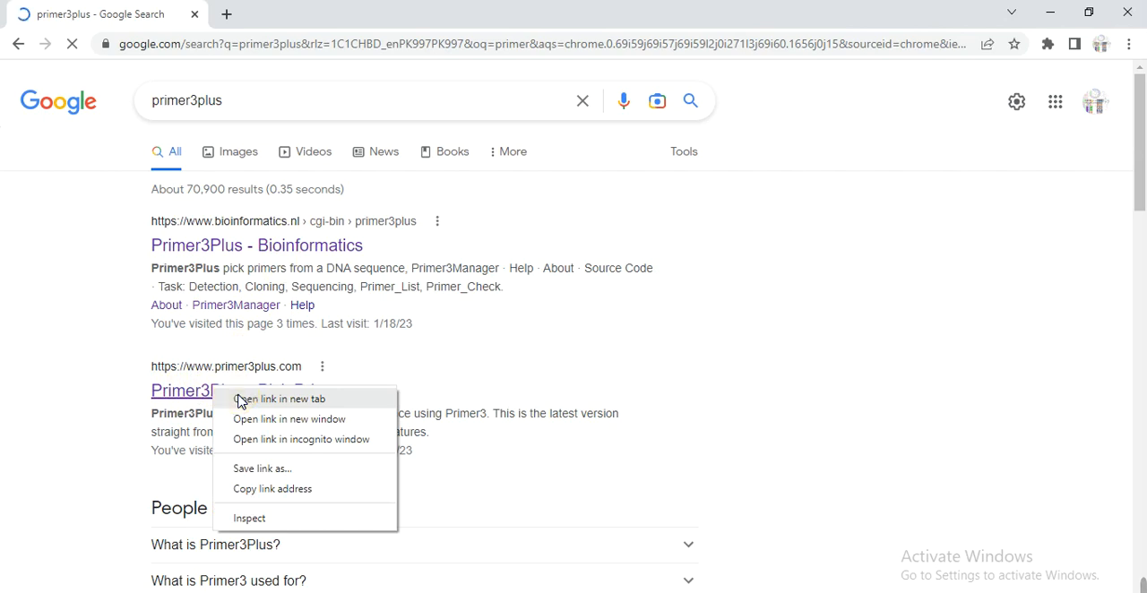
pyautogui.click(240, 400)
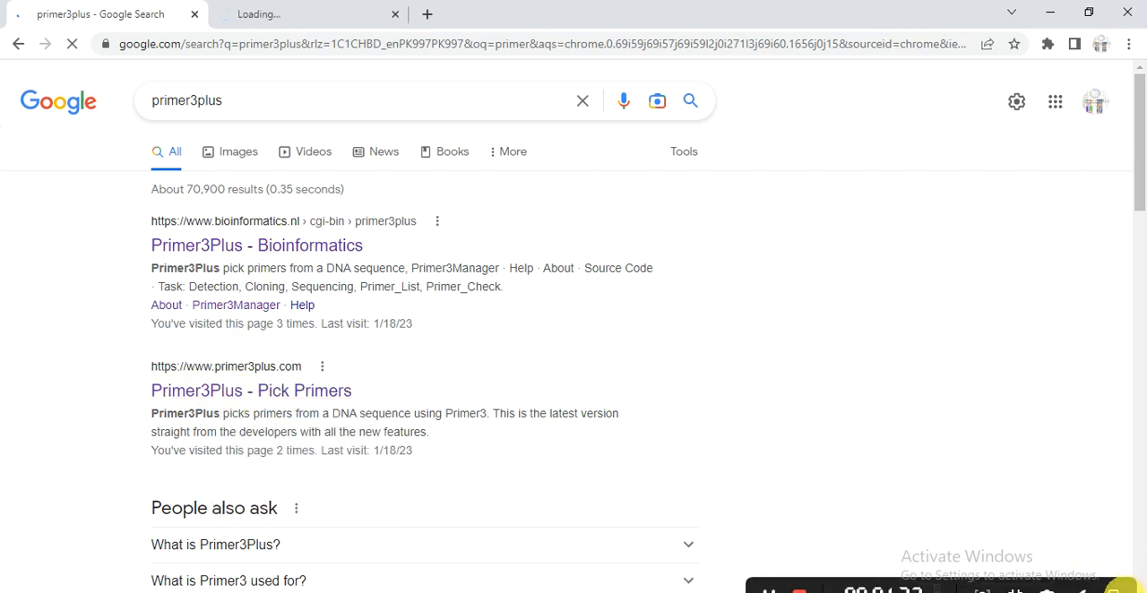
pyautogui.hotkey('ctrl', 'Tab')
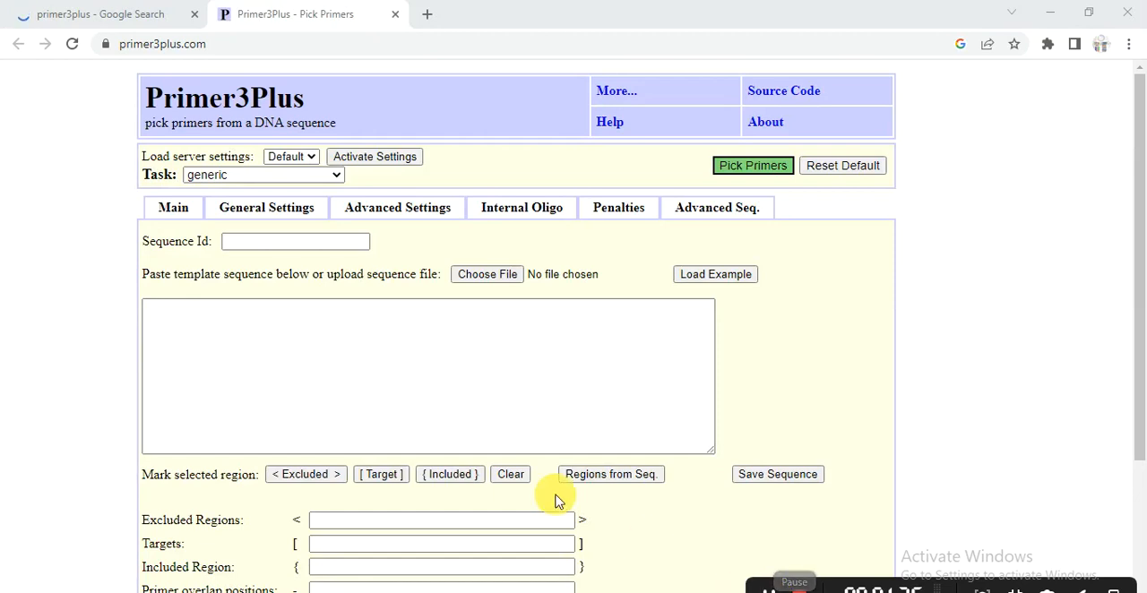
# - Copy the full Gene1 sequence from the Gene Sequence Word document into the template sequence field in Primer3Plus
pyautogui.click(383, 417)
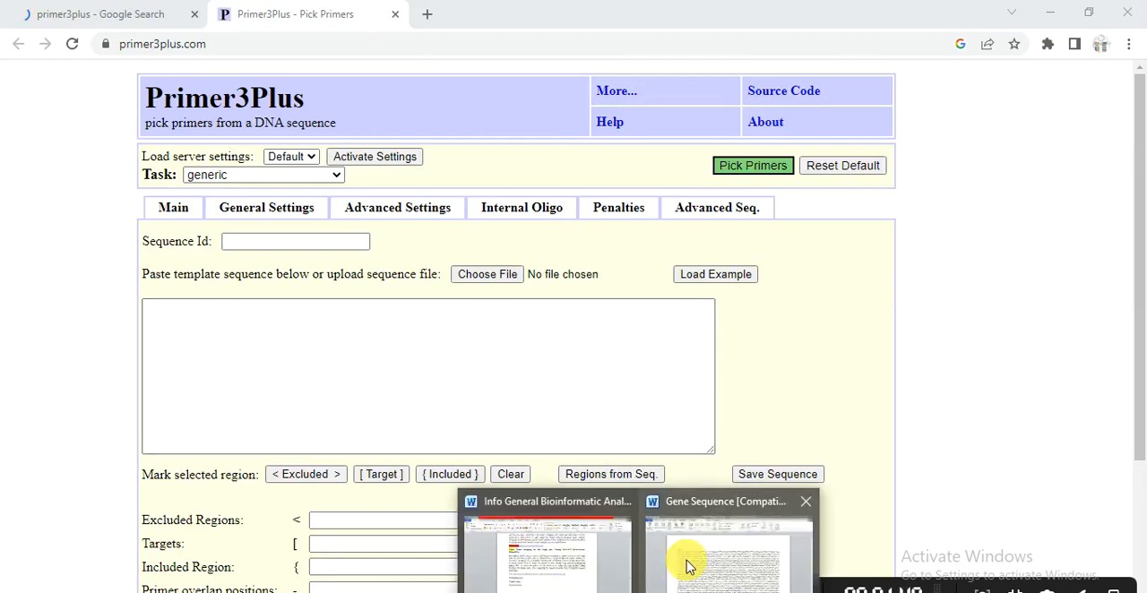
pyautogui.click(685, 560)
pyautogui.moveTo(218, 249); pyautogui.dragTo(647, 553)
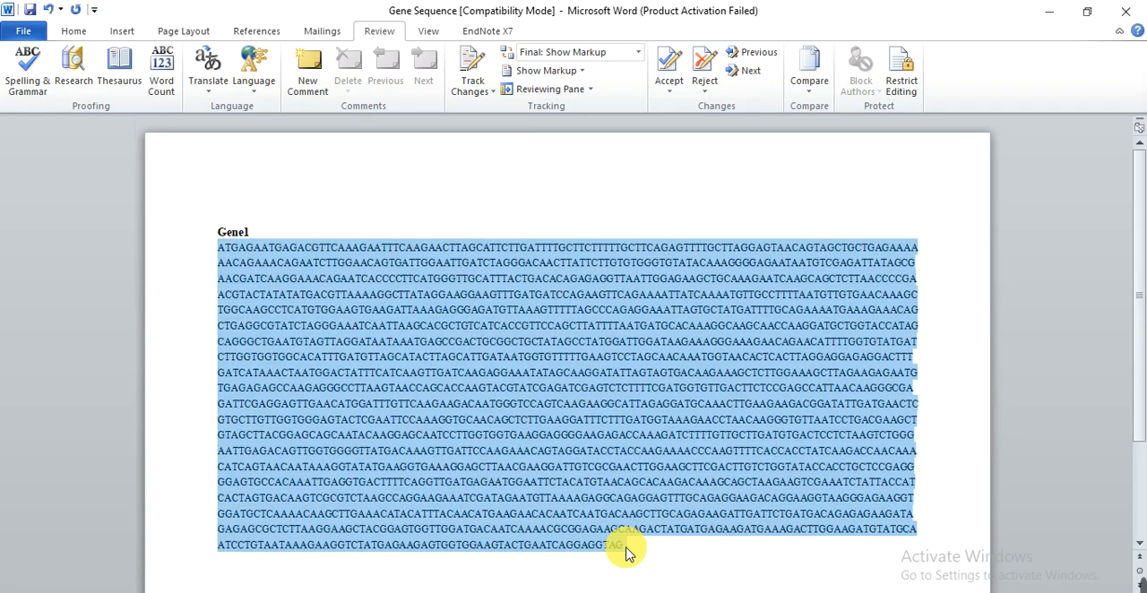
pyautogui.hotkey('alt', 'Tab')
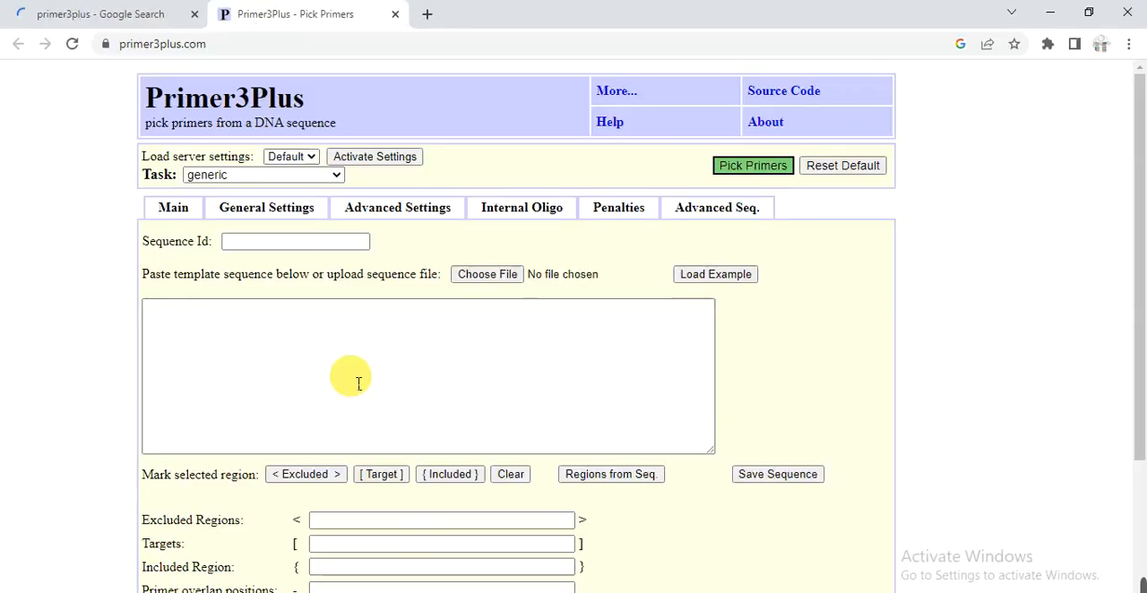
pyautogui.click(359, 384)
pyautogui.hotkey('ctrl', 'v')
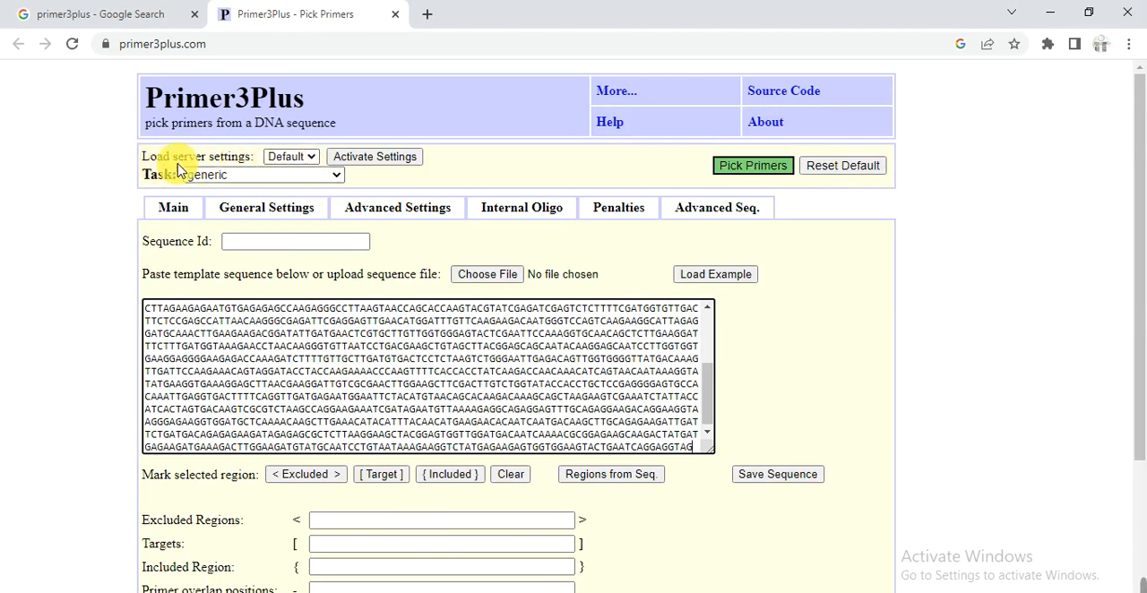
# - Try to set the task to pick cloning primers with the Default server settings and view the general settings
pyautogui.click(312, 159)
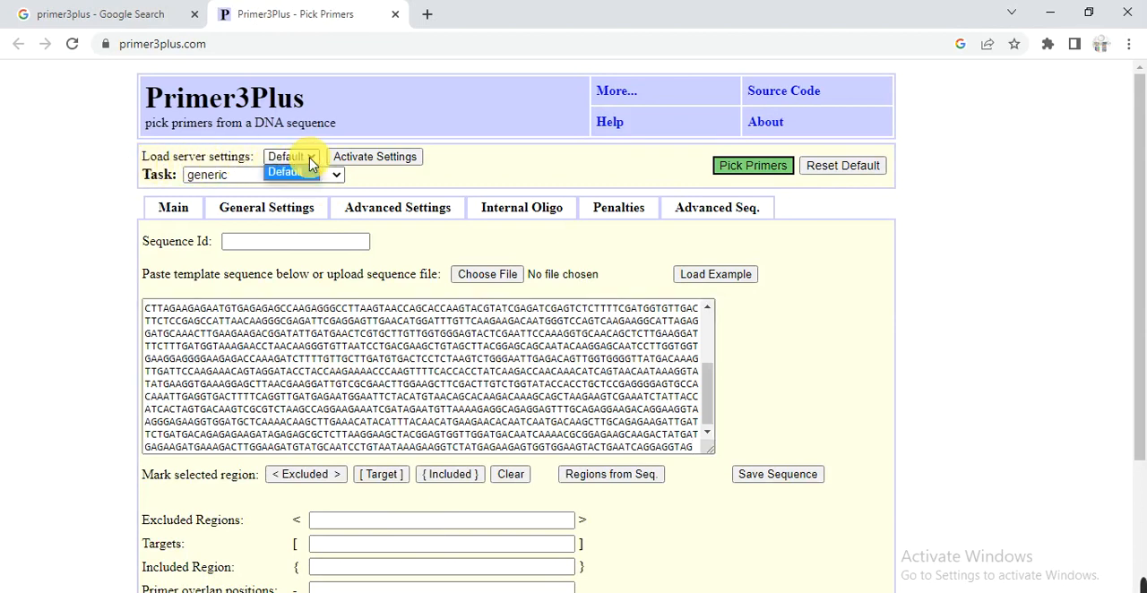
pyautogui.click(310, 170)
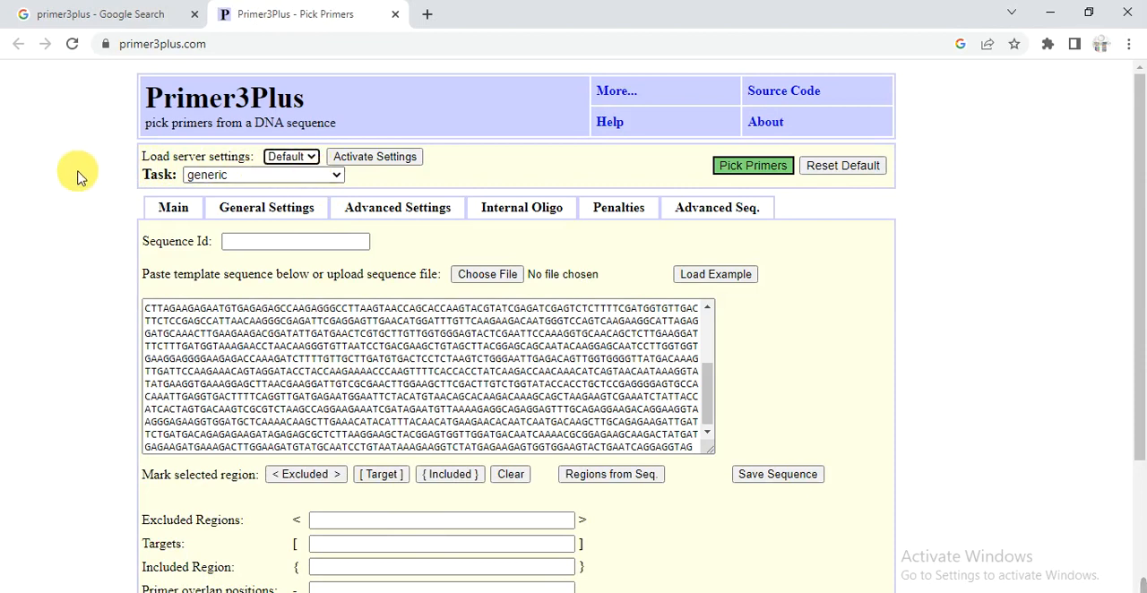
pyautogui.click(293, 178)
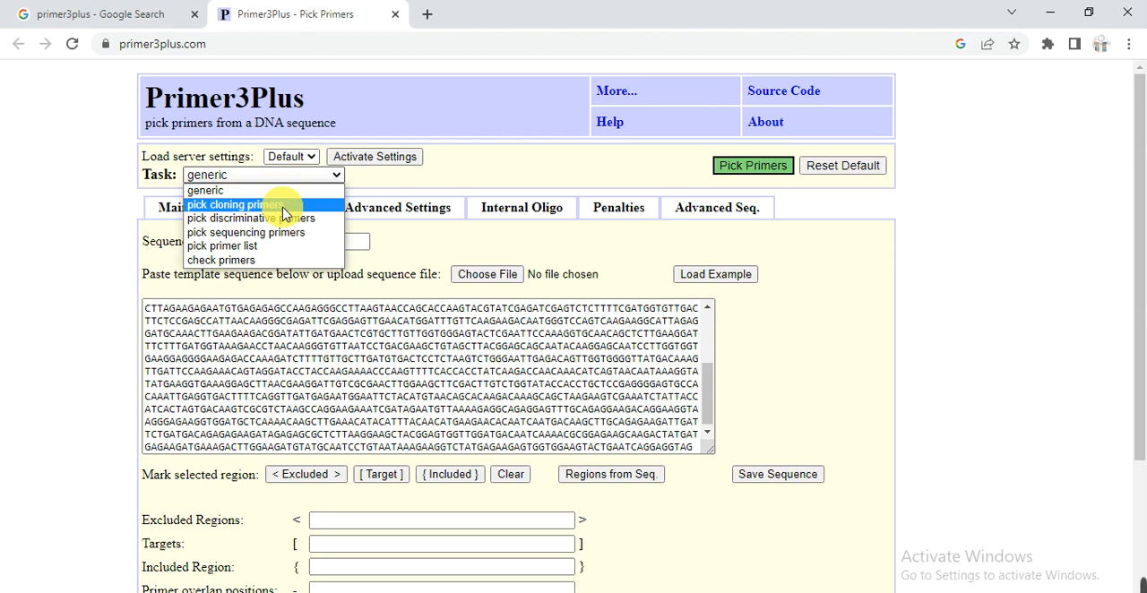
pyautogui.click(285, 205)
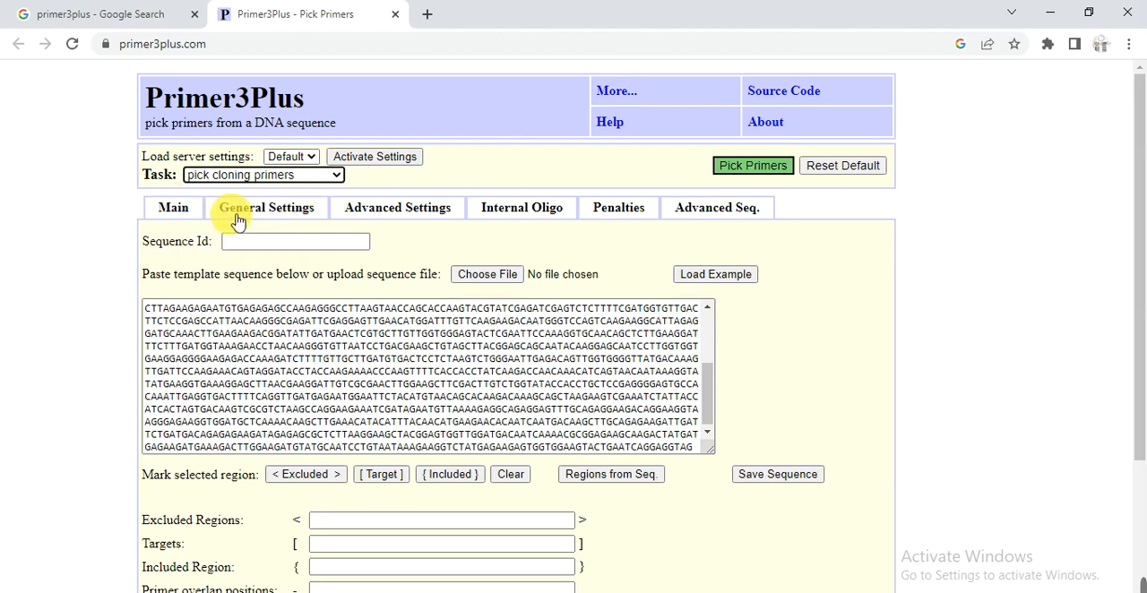
pyautogui.click(263, 217)
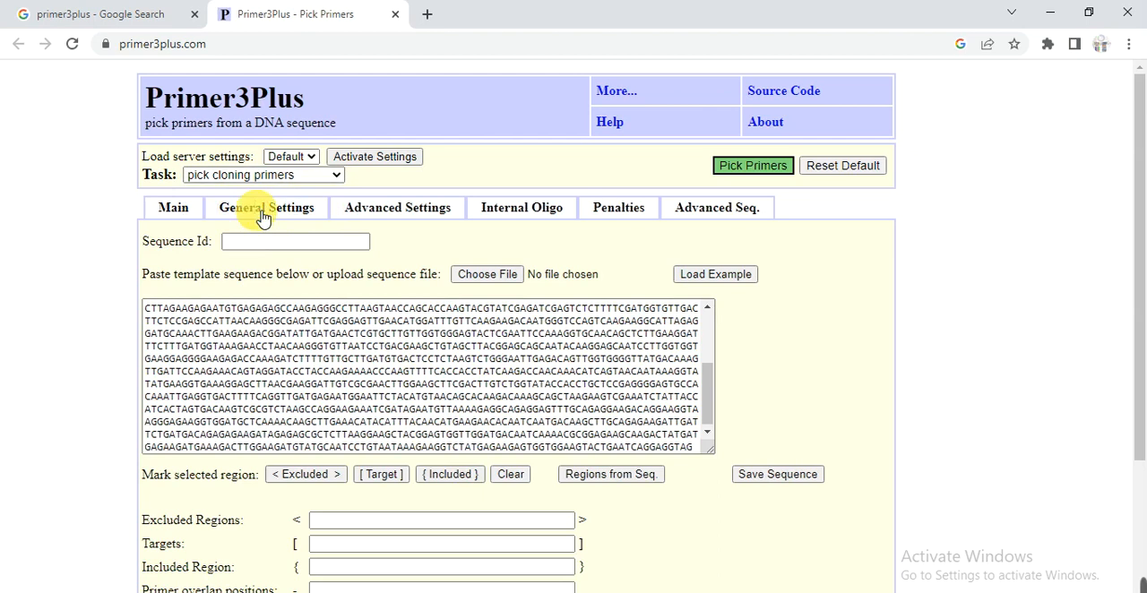
pyautogui.click(205, 213)
pyautogui.moveTo(1116, 589)
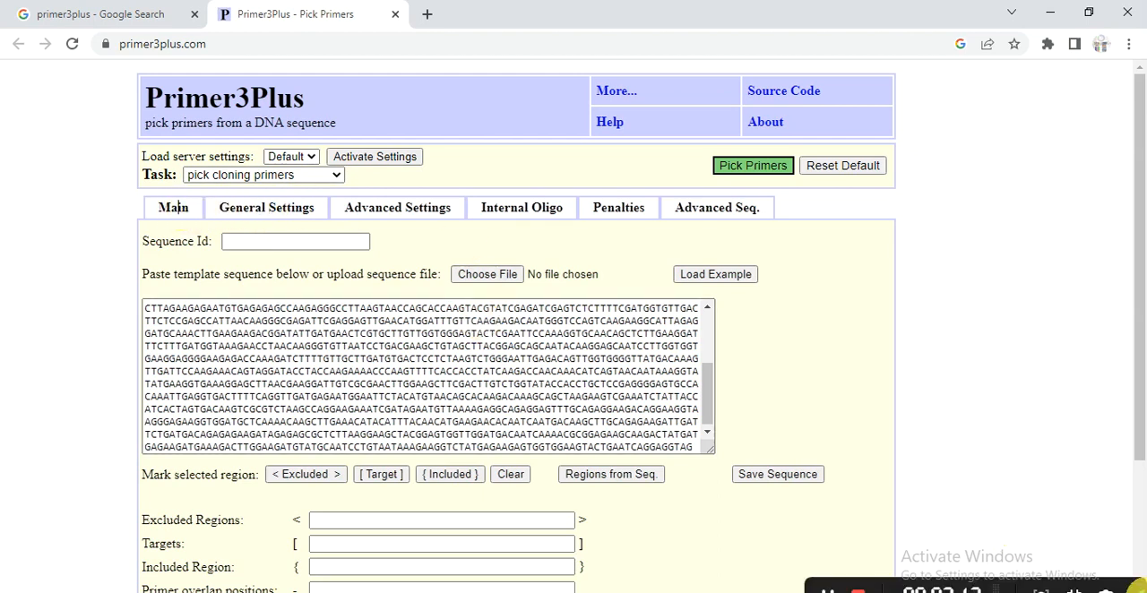
pyautogui.click(768, 591)
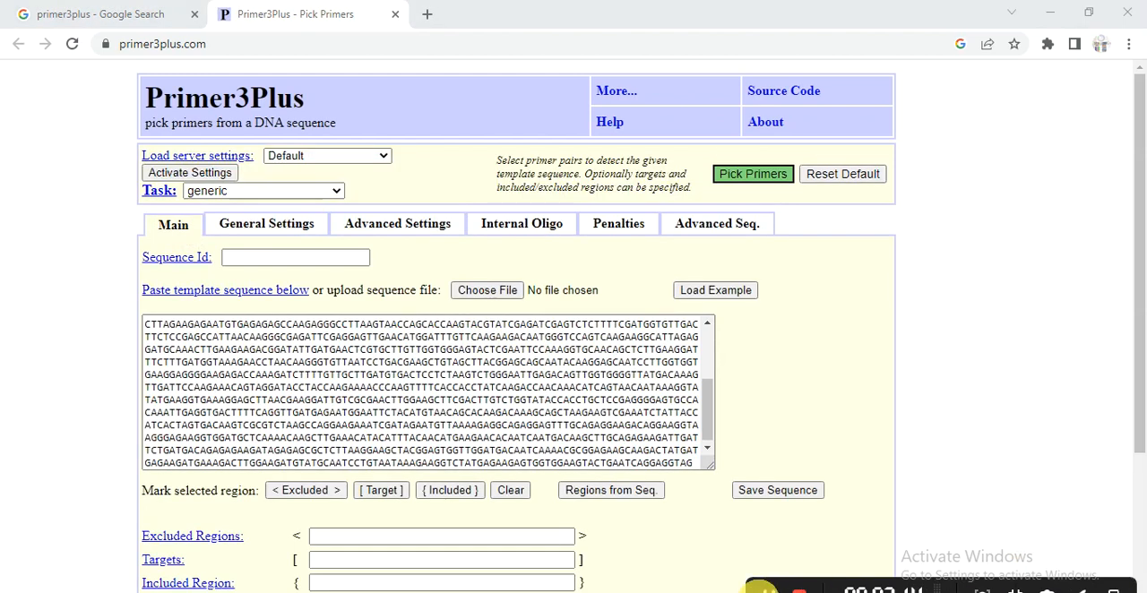
# - Select the Cloning Primers server settings and set the task to pick cloning primers
pyautogui.click(341, 159)
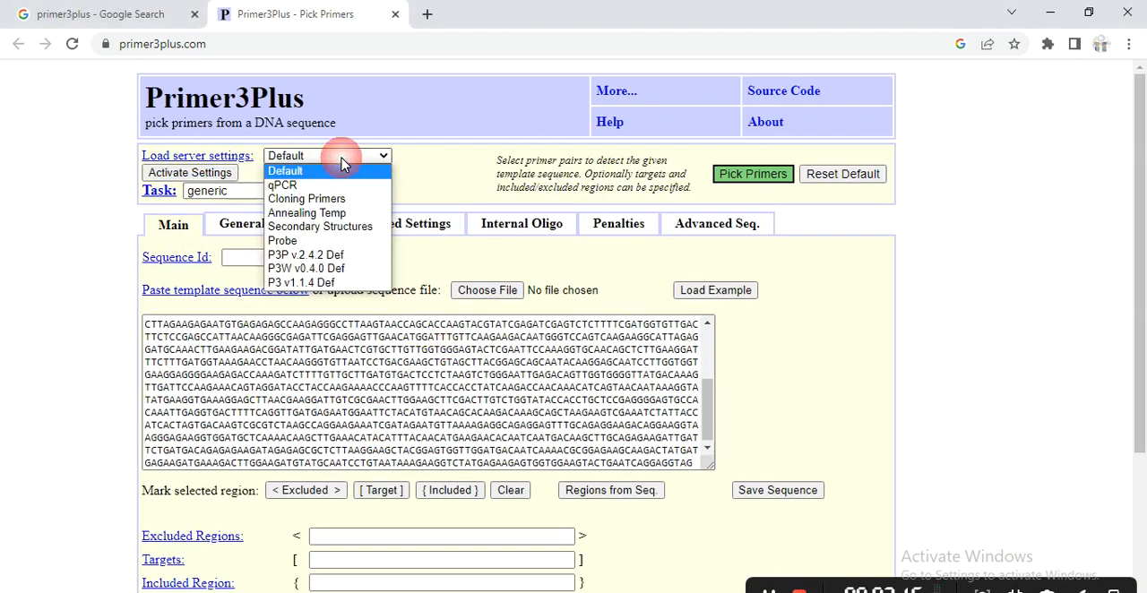
pyautogui.click(280, 199)
pyautogui.click(273, 193)
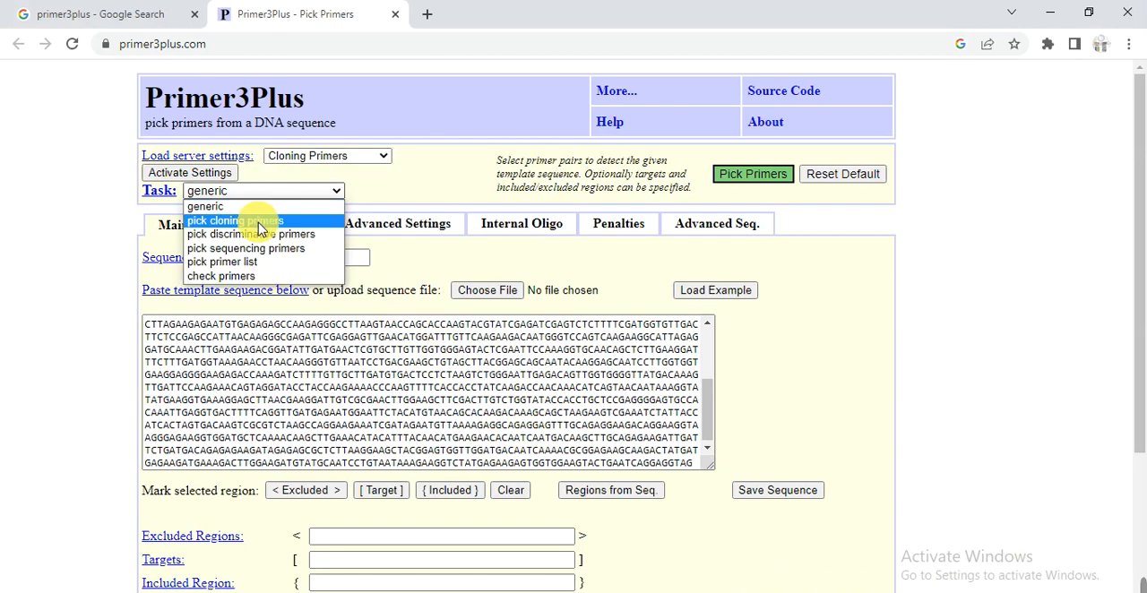
pyautogui.click(263, 226)
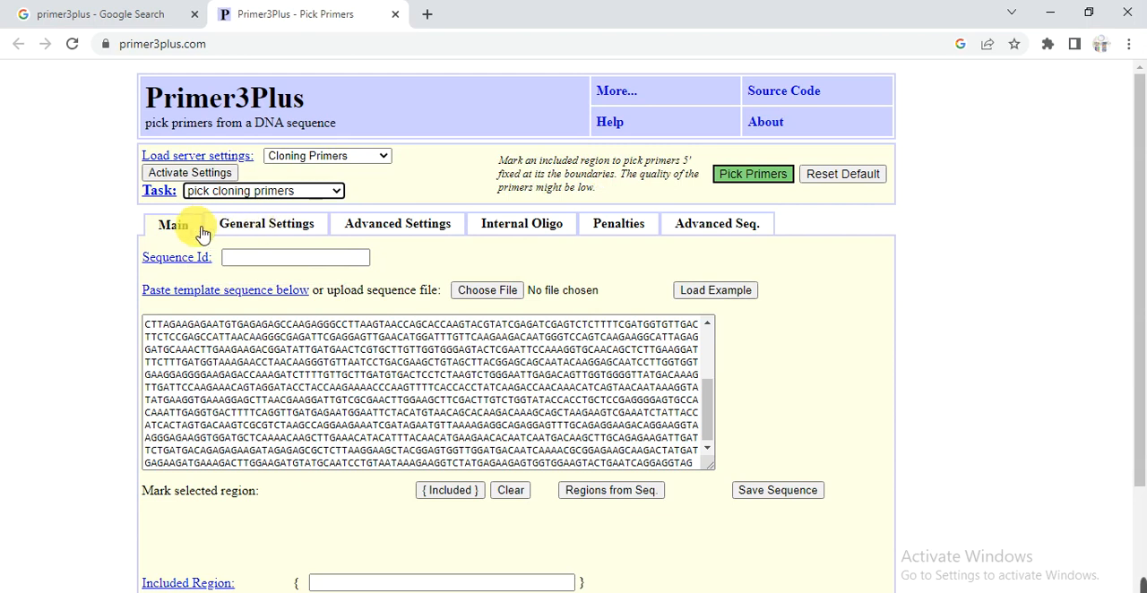
# - Check the general primer settings and pick primers for the pasted template sequence
pyautogui.click(259, 232)
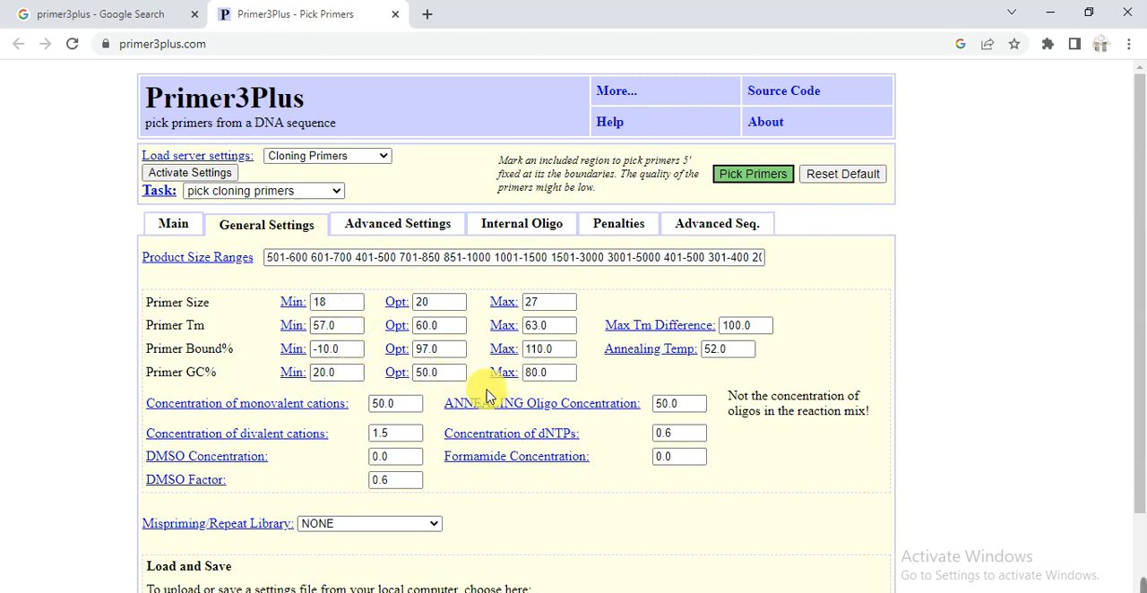
pyautogui.click(196, 230)
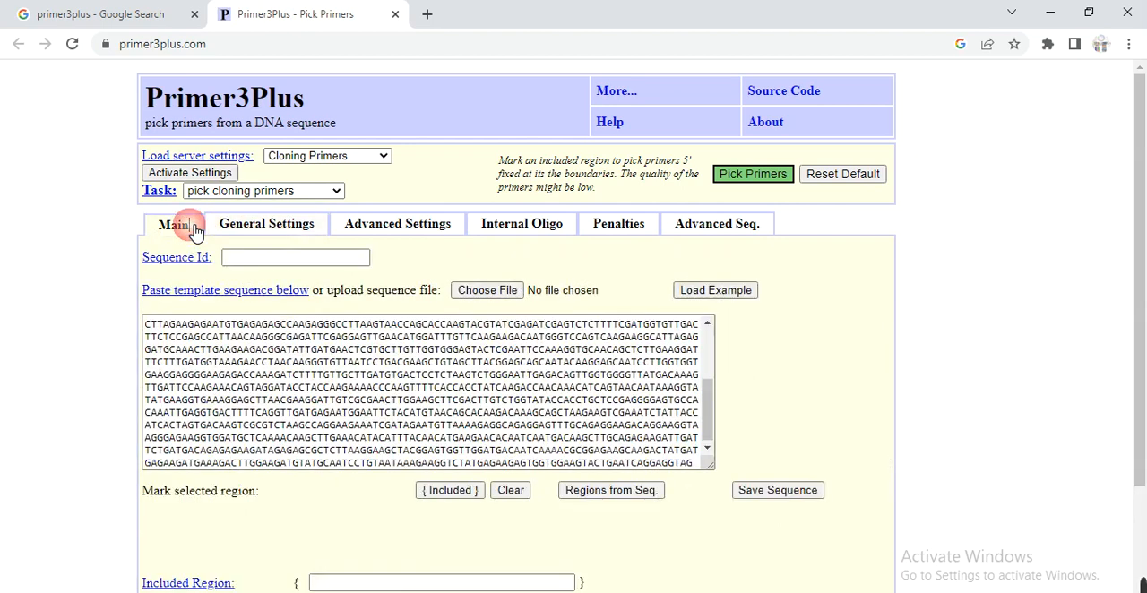
pyautogui.click(737, 178)
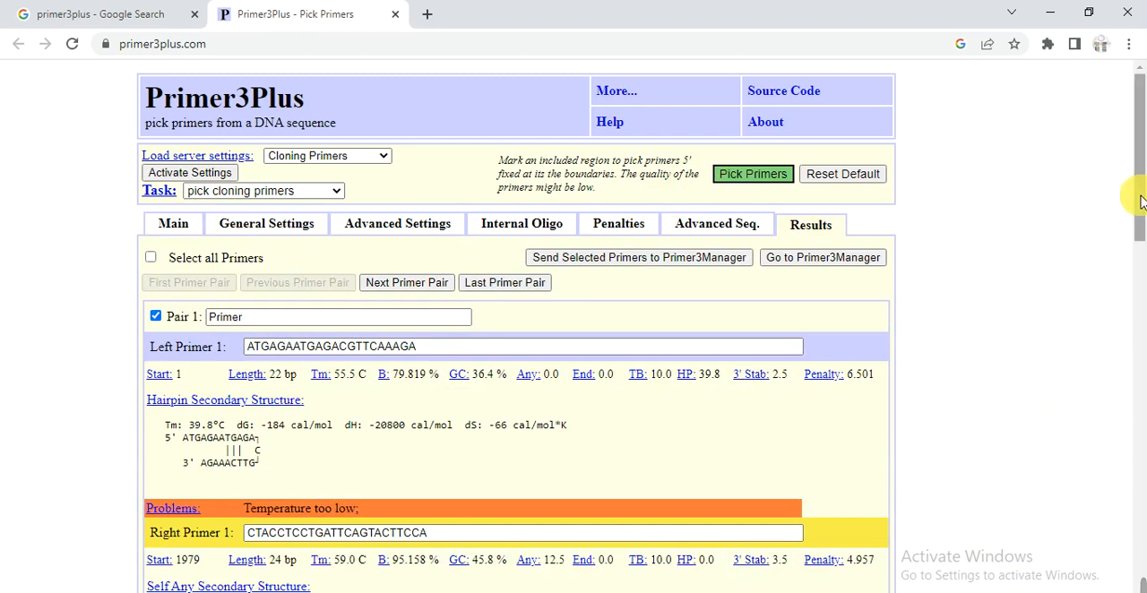
# - Review the first primer pair's results and look up the help entry for the left primer's Any value
pyautogui.moveTo(1138, 200); pyautogui.dragTo(1140, 280)
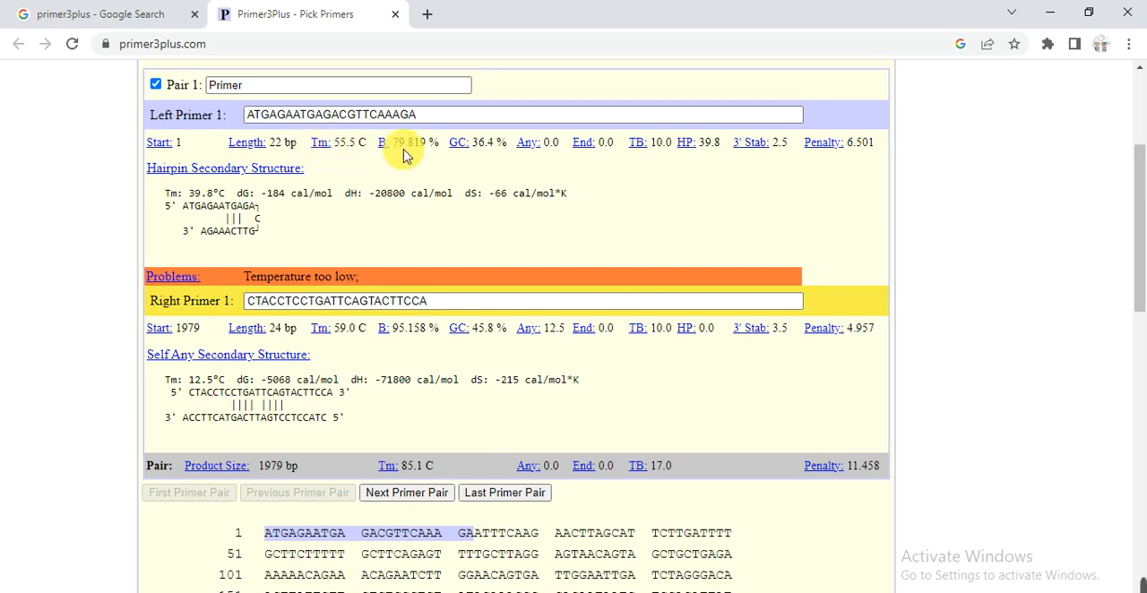
pyautogui.click(525, 147)
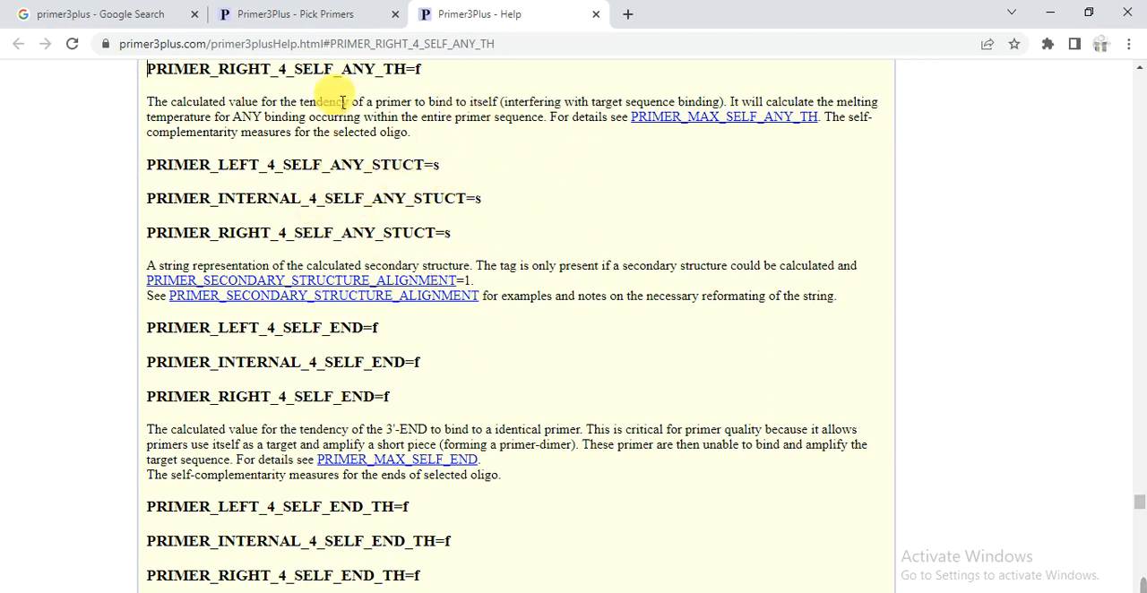
pyautogui.click(296, 18)
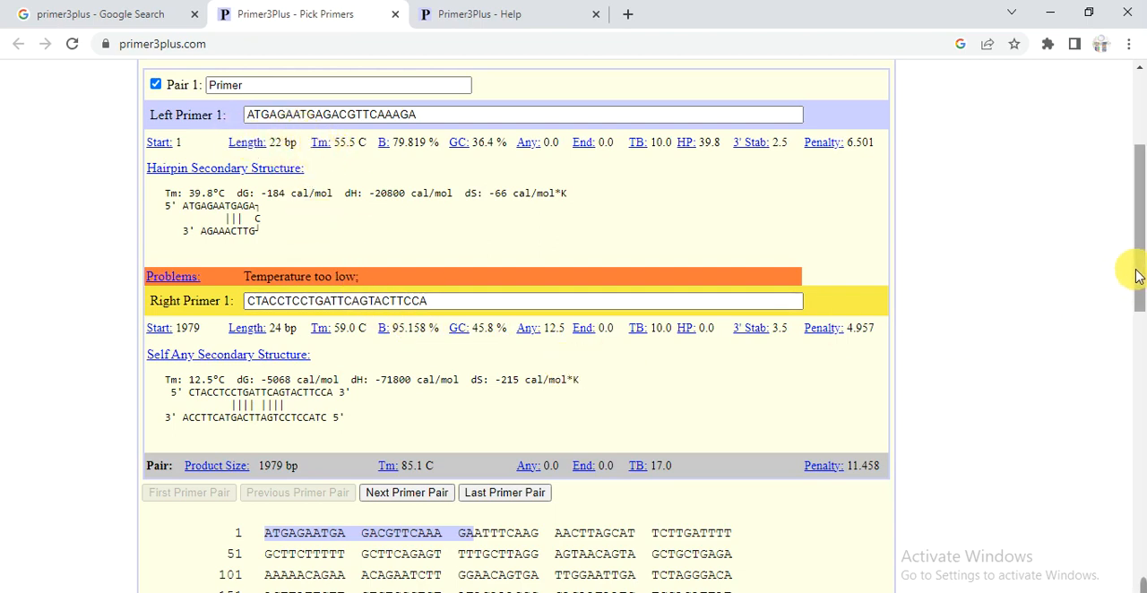
pyautogui.moveTo(1139, 276); pyautogui.dragTo(1101, 307)
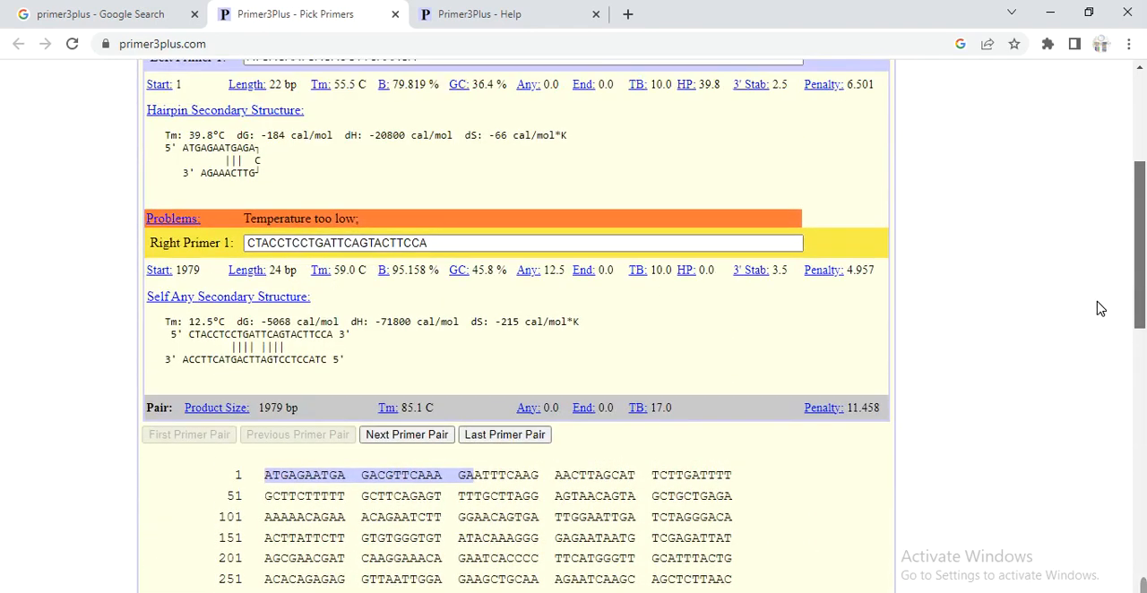
# - Show the second primer pair and add its left primer, ATGAGAATGAGACGTTCAAAGAATT, below the Gene1 sequence in the Word document, labelled "Gene-F:"
pyautogui.click(407, 437)
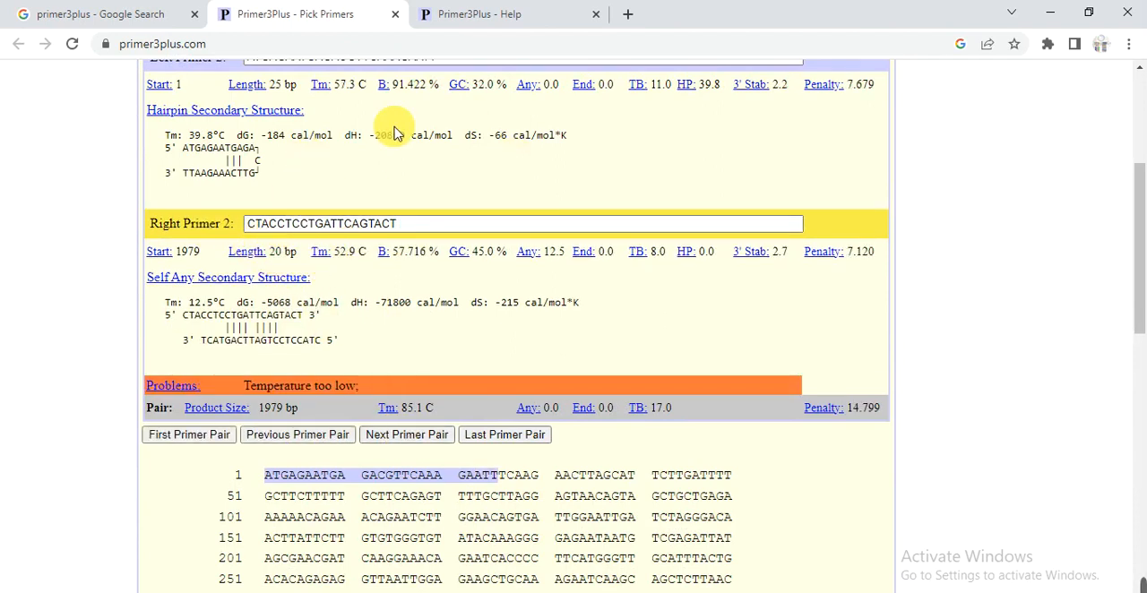
pyautogui.moveTo(1136, 295); pyautogui.dragTo(1137, 267)
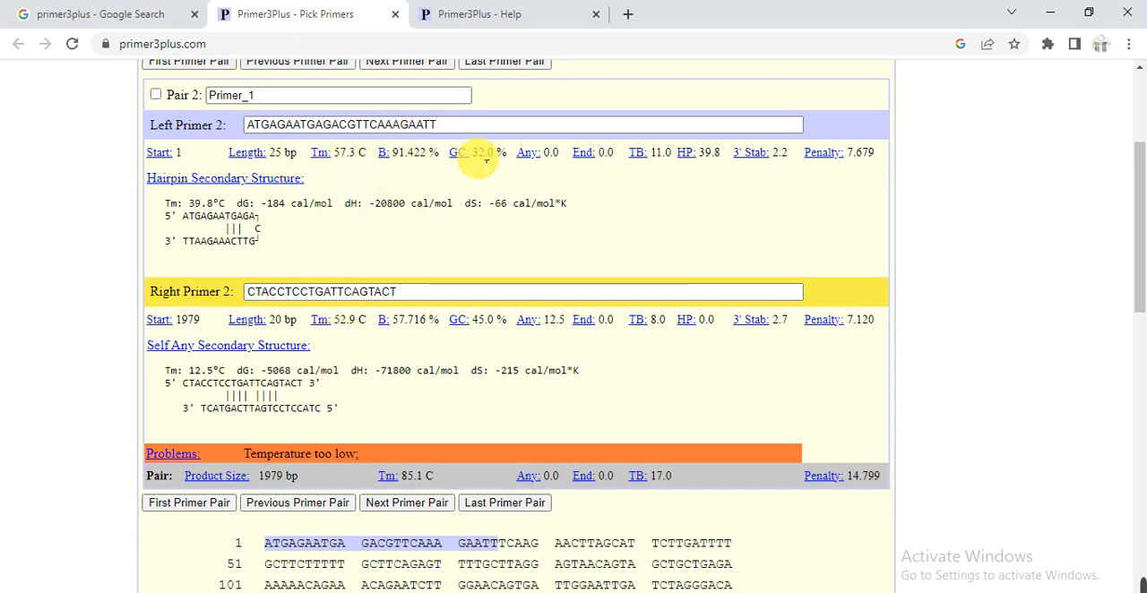
pyautogui.moveTo(456, 125); pyautogui.dragTo(189, 132)
pyautogui.hotkey('ctrl', 'c')
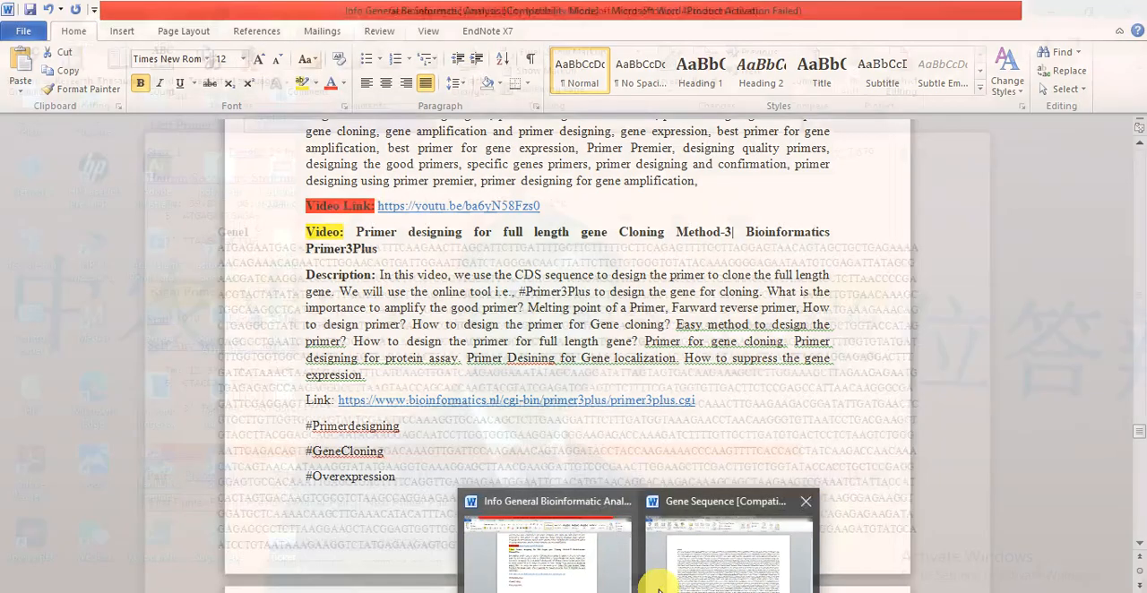
pyautogui.click(665, 578)
pyautogui.tripleClick(397, 537)
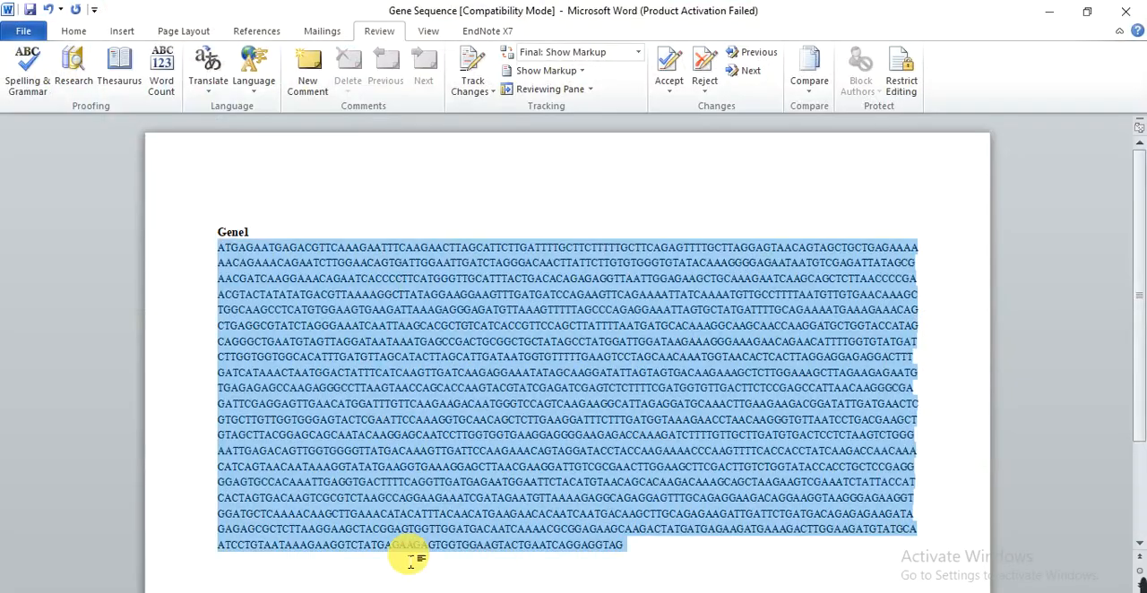
pyautogui.click(397, 564)
pyautogui.write('Gene-')
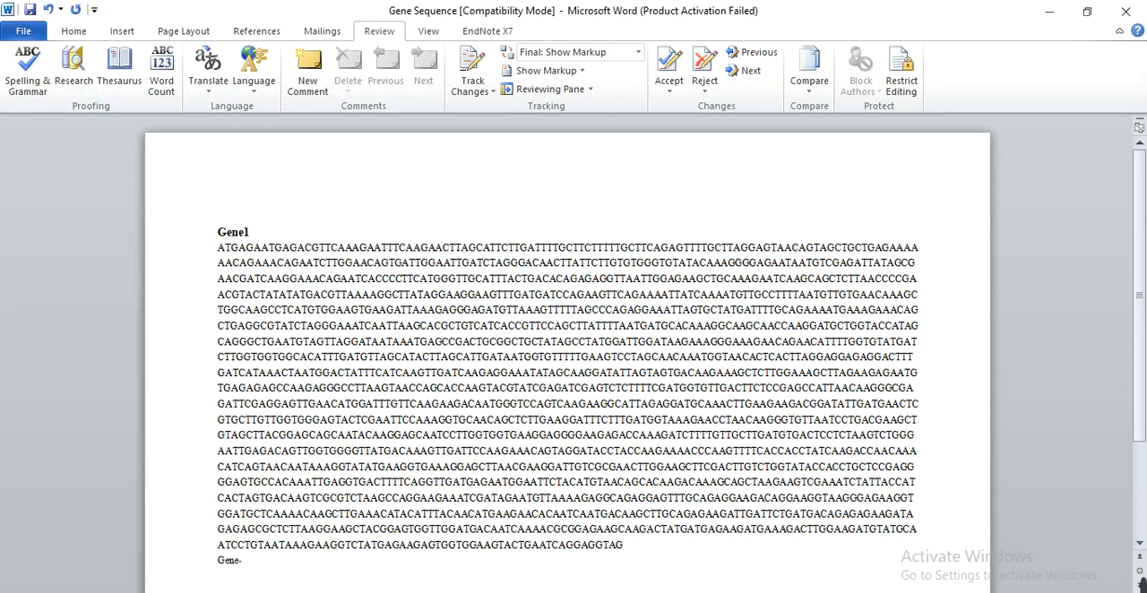
pyautogui.write('F:')
pyautogui.hotkey('ctrl', 'v')
pyautogui.press('Return')
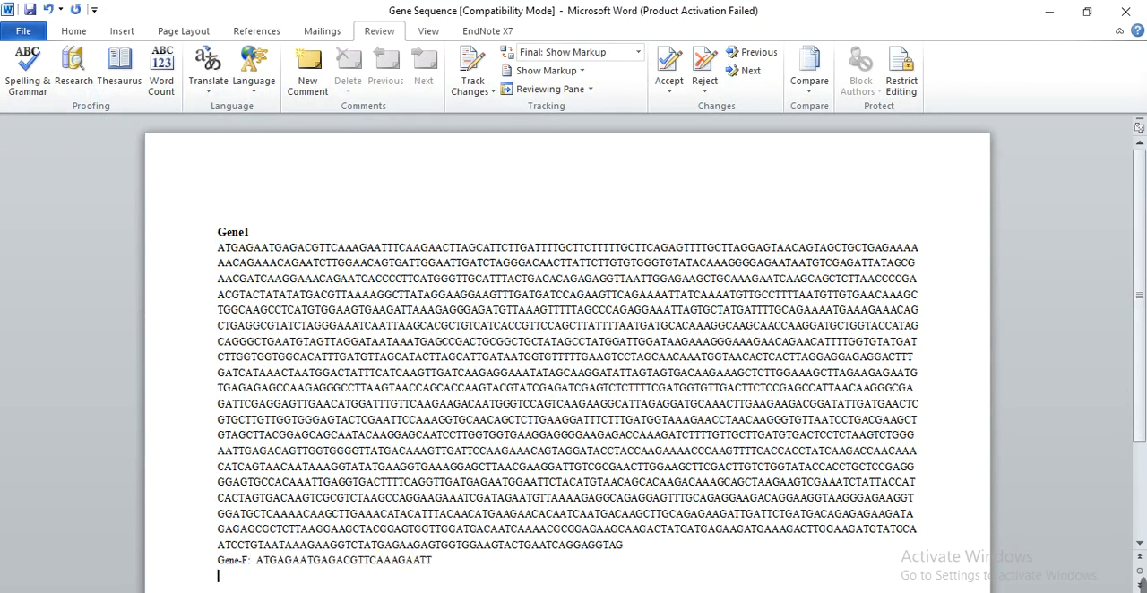
# - Return to the first primer pair and add its right primer, CTACCTCCTGATTCAGTACTTCCA, below Gene-F in the Word document, labelled "Gene-R:"
pyautogui.hotkey('alt', 'Tab')
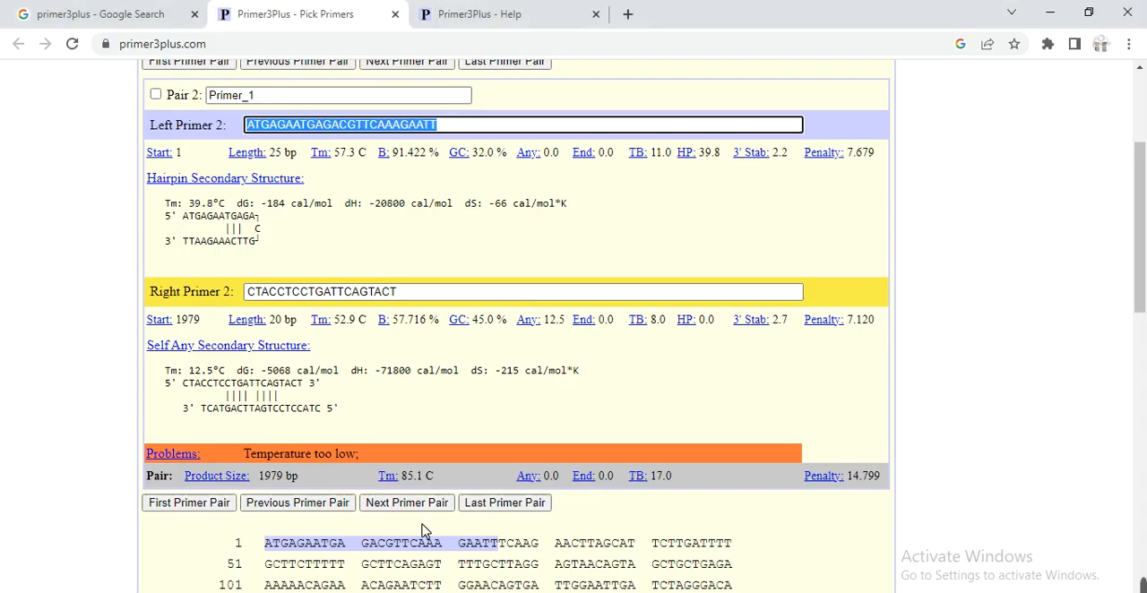
pyautogui.click(205, 503)
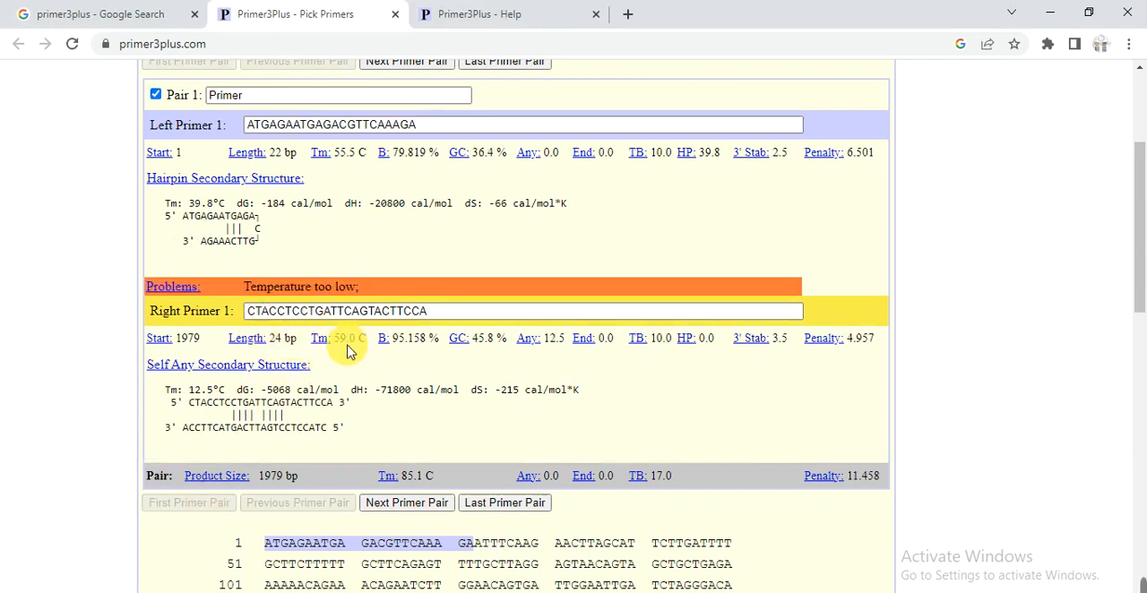
pyautogui.moveTo(430, 311); pyautogui.dragTo(228, 311)
pyautogui.hotkey('ctrl', 'c')
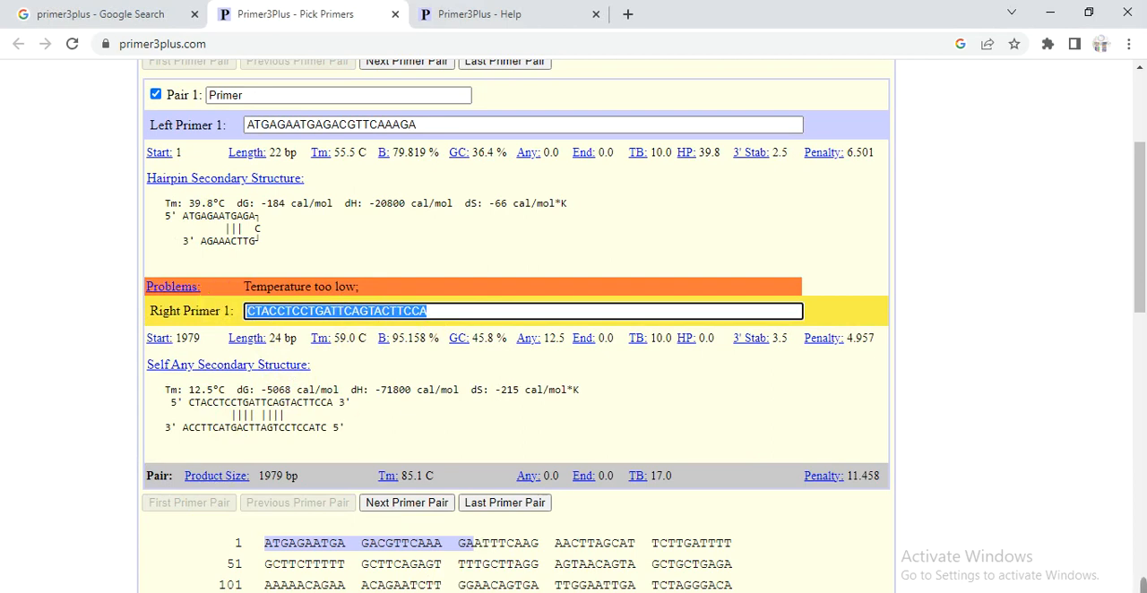
pyautogui.moveTo(639, 592)
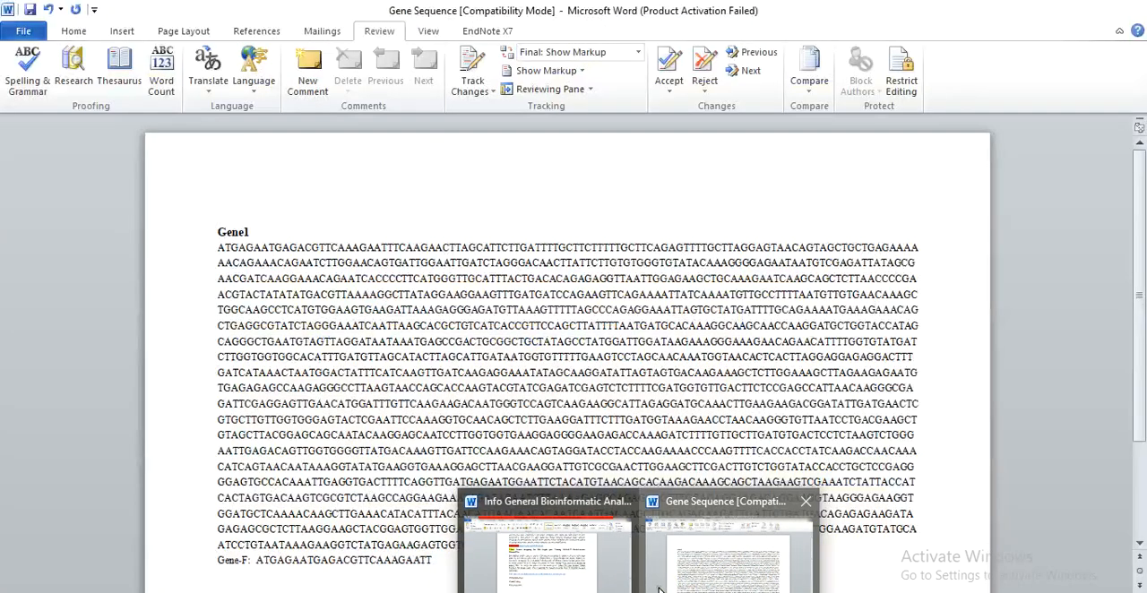
pyautogui.click(658, 589)
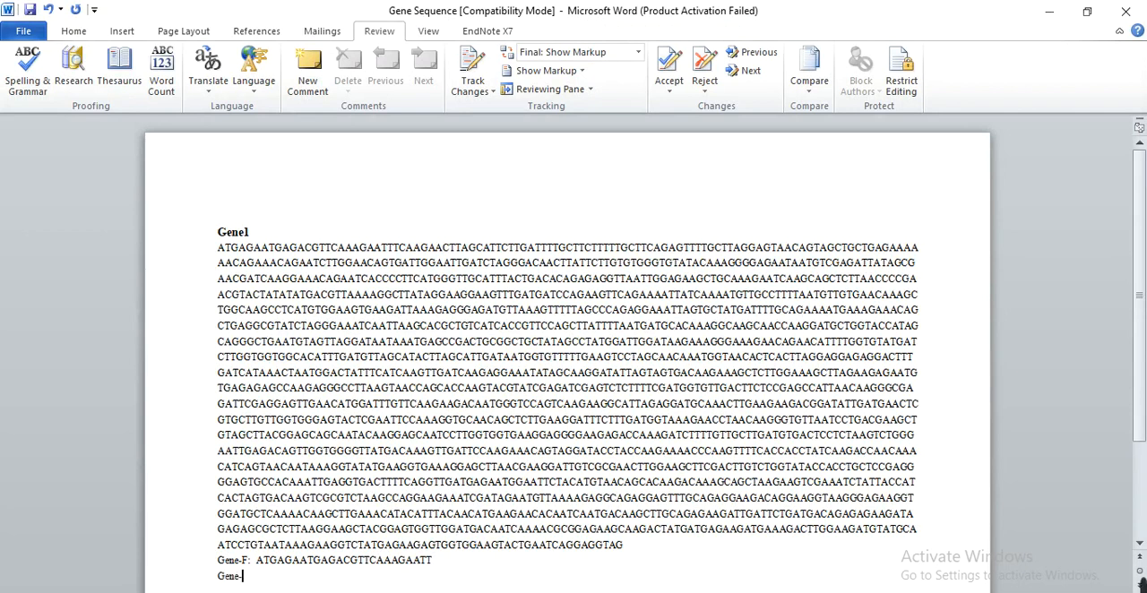
pyautogui.hotkey('ctrl', 'v')
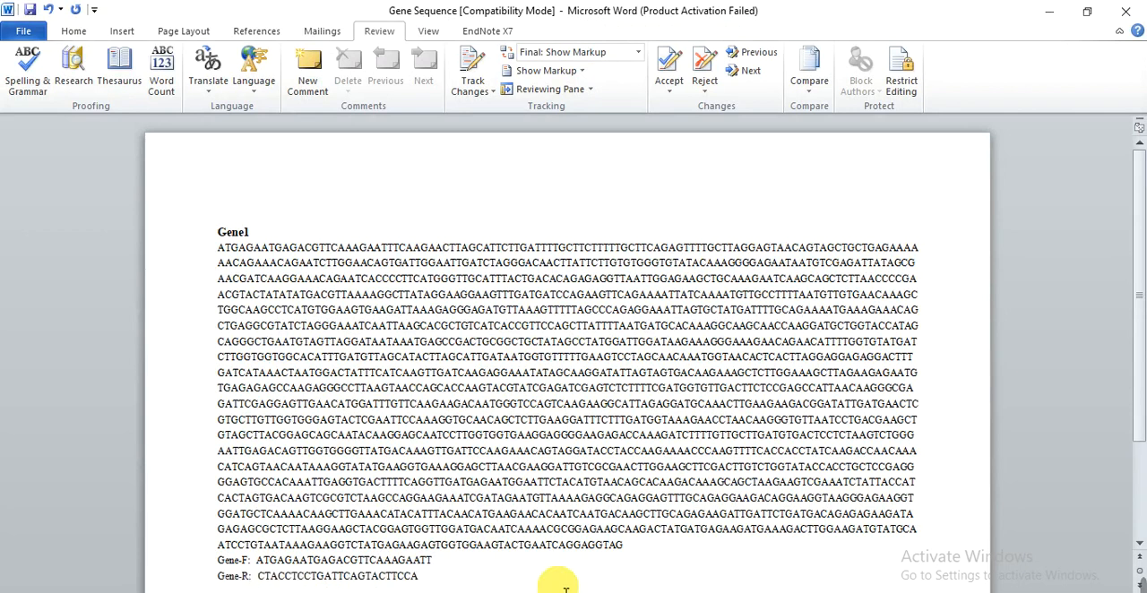
# - Review the first primer pair's results in Primer3Plus and look up the help entry for the left primer's End value
pyautogui.click(462, 592)
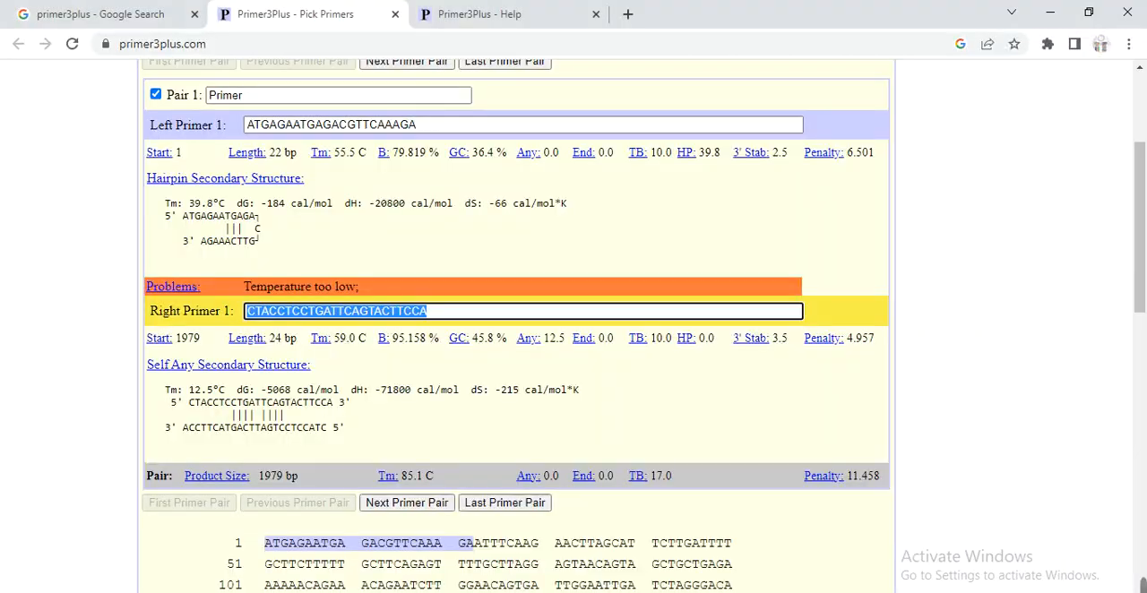
pyautogui.click(612, 407)
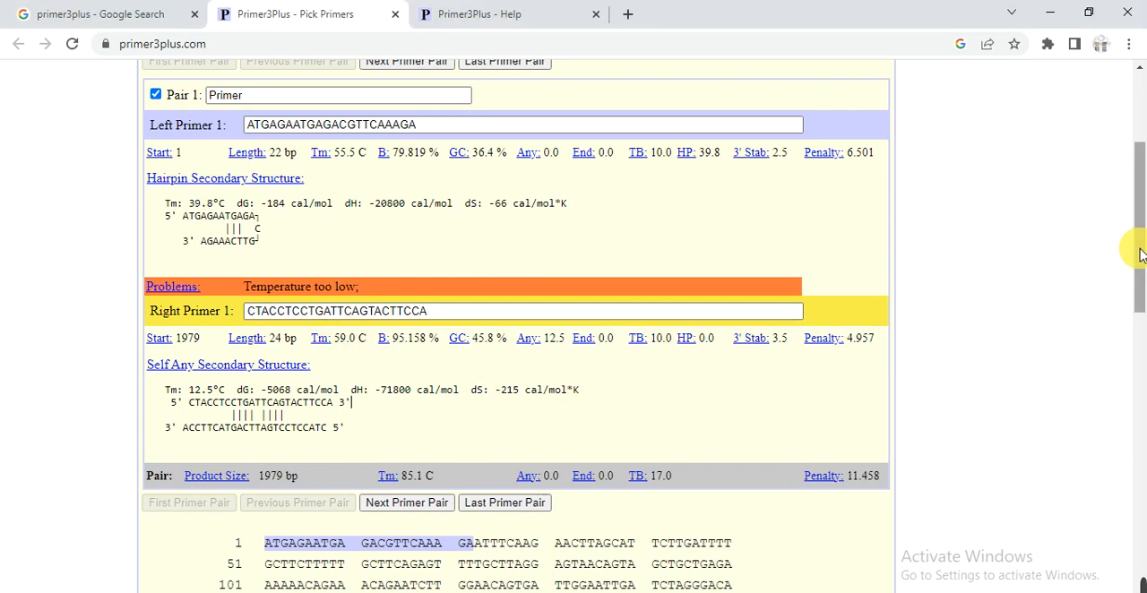
pyautogui.scroll(-1, 1139, 256)
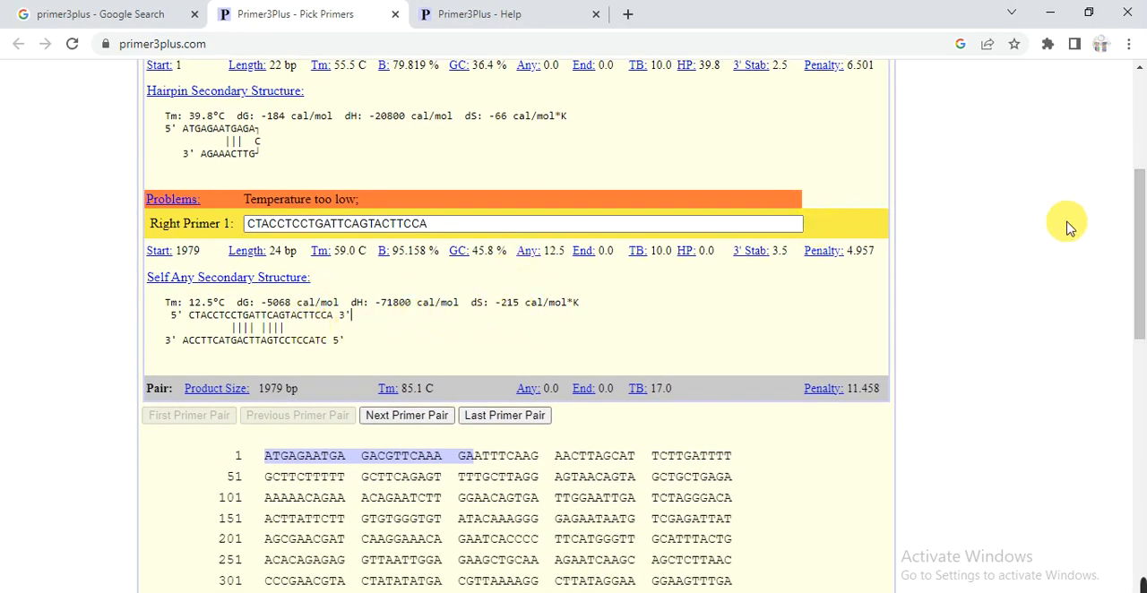
pyautogui.moveTo(1134, 281); pyautogui.dragTo(1134, 148)
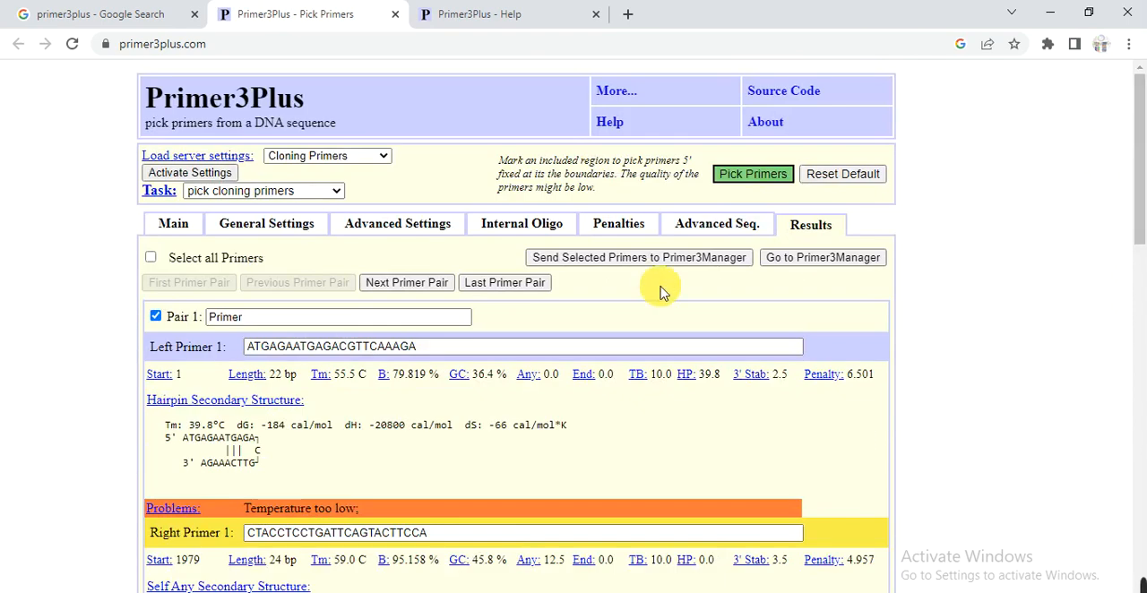
pyautogui.click(583, 375)
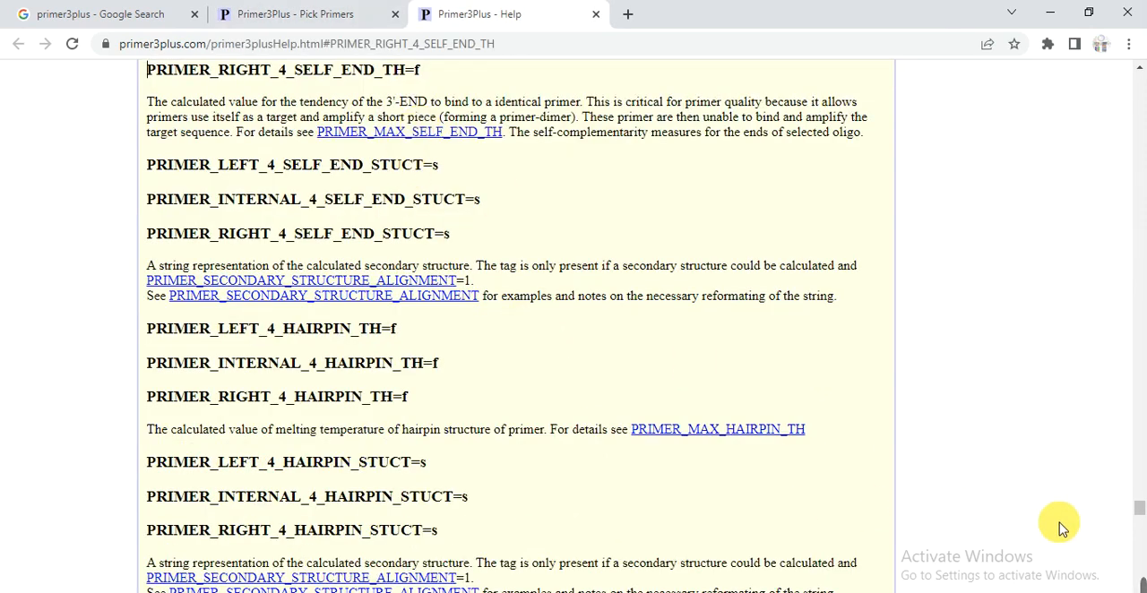
pyautogui.moveTo(1143, 579)
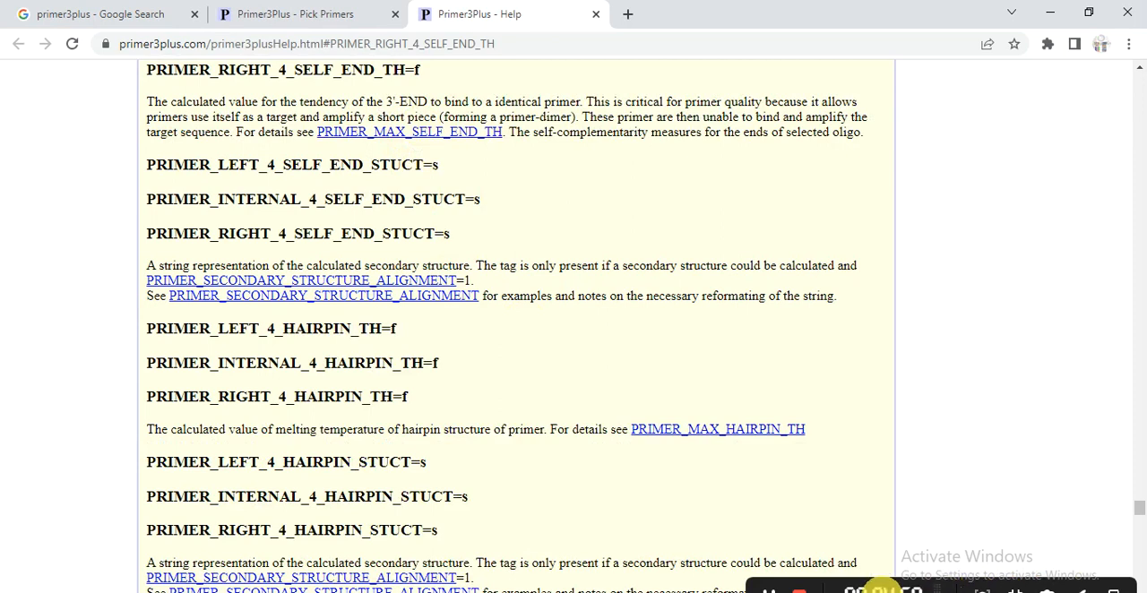